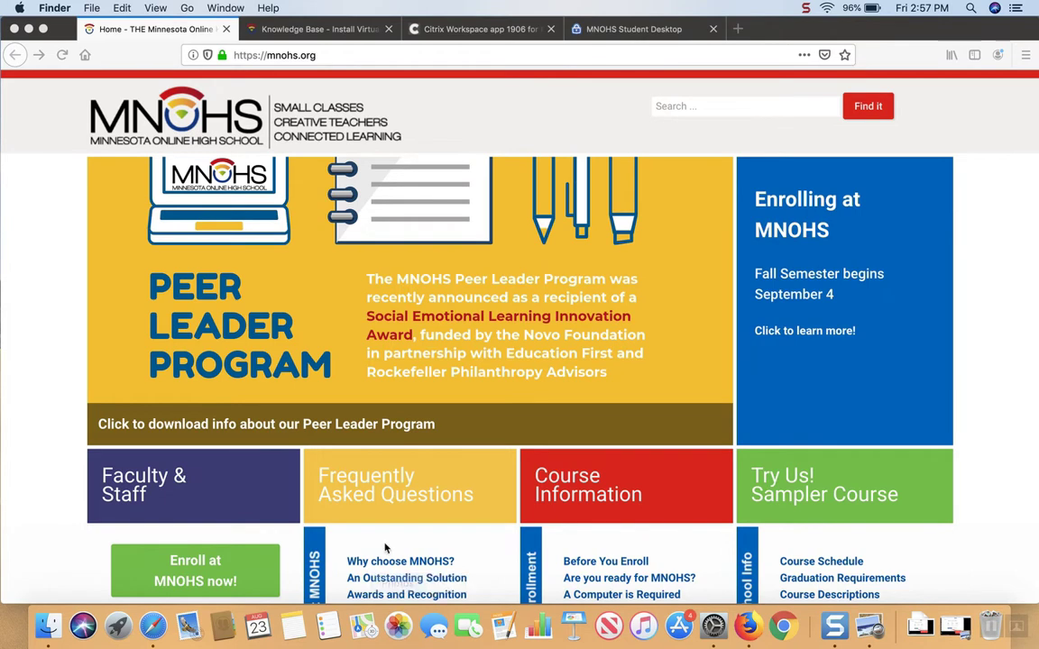
Open the Citrix download page linked from the Install Citrix Workspace section of the MNOHS installation instructions.
{"action": "left_click", "coordinate": [306, 81]}
{"action": "left_click", "coordinate": [300, 27]}
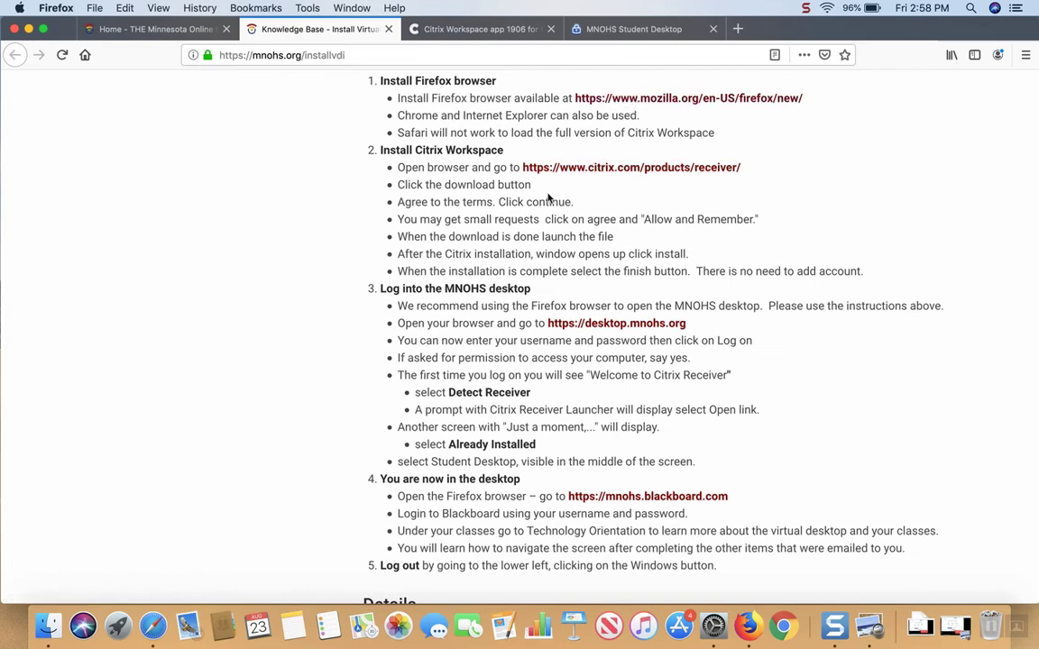
{"action": "left_click", "coordinate": [590, 169]}
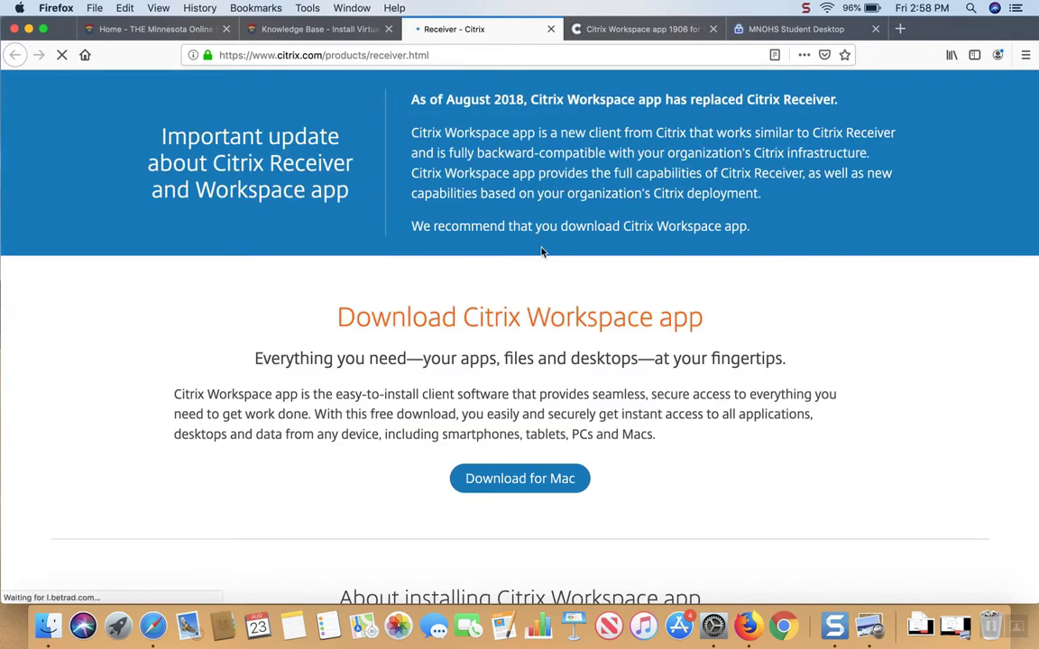
Download the Citrix Workspace app for Mac, choosing to open CitrixWorkspaceApp.dmg with DiskImageMounter.
{"action": "left_click", "coordinate": [510, 481]}
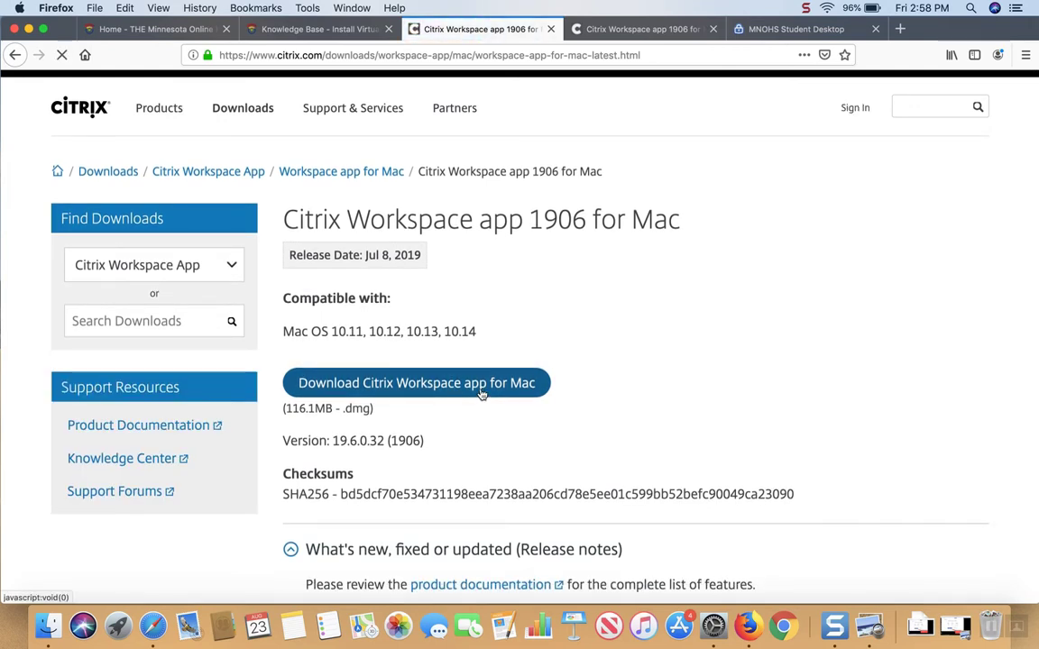
{"action": "left_click", "coordinate": [488, 383]}
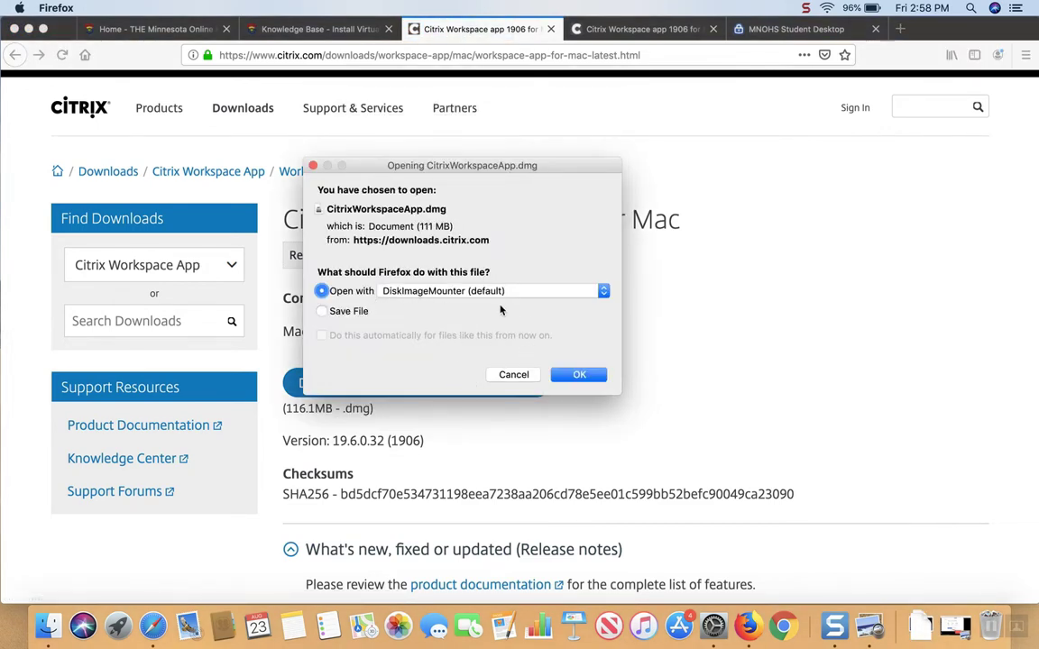
{"action": "left_click", "coordinate": [578, 375]}
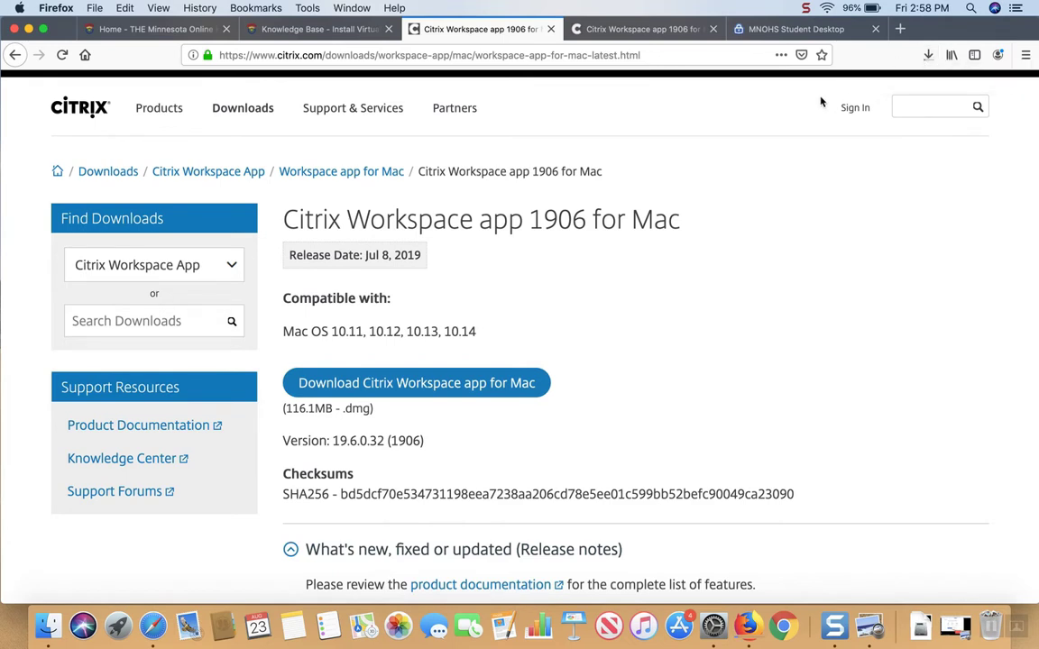
Check the download's progress and open CitrixWorkspaceApp.dmg from the Downloads folder.
{"action": "left_click", "coordinate": [926, 59]}
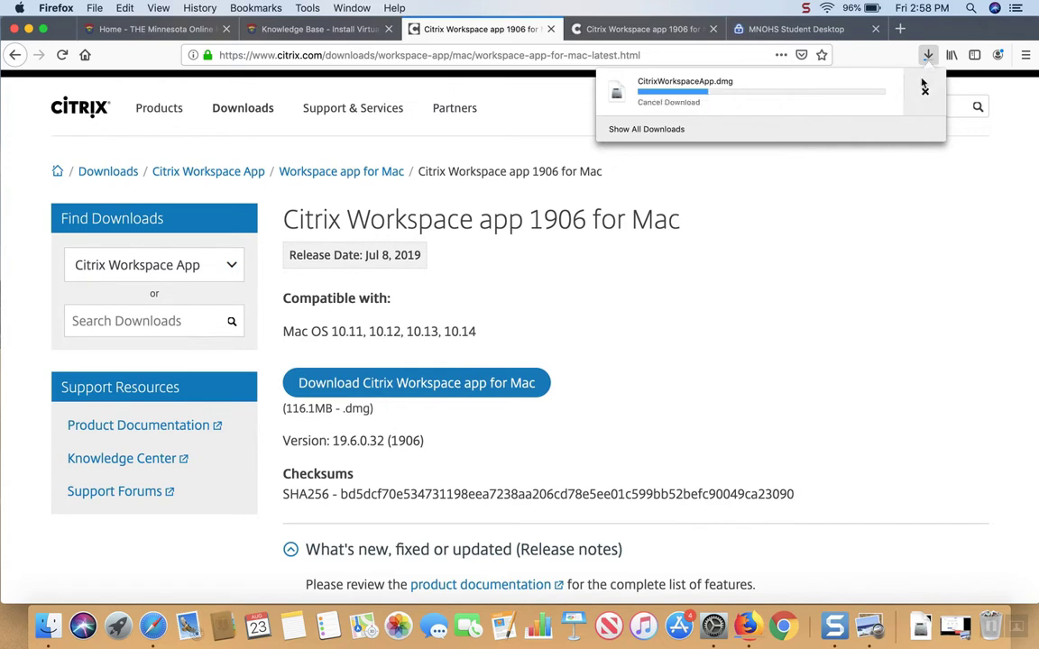
{"action": "left_click", "coordinate": [990, 625]}
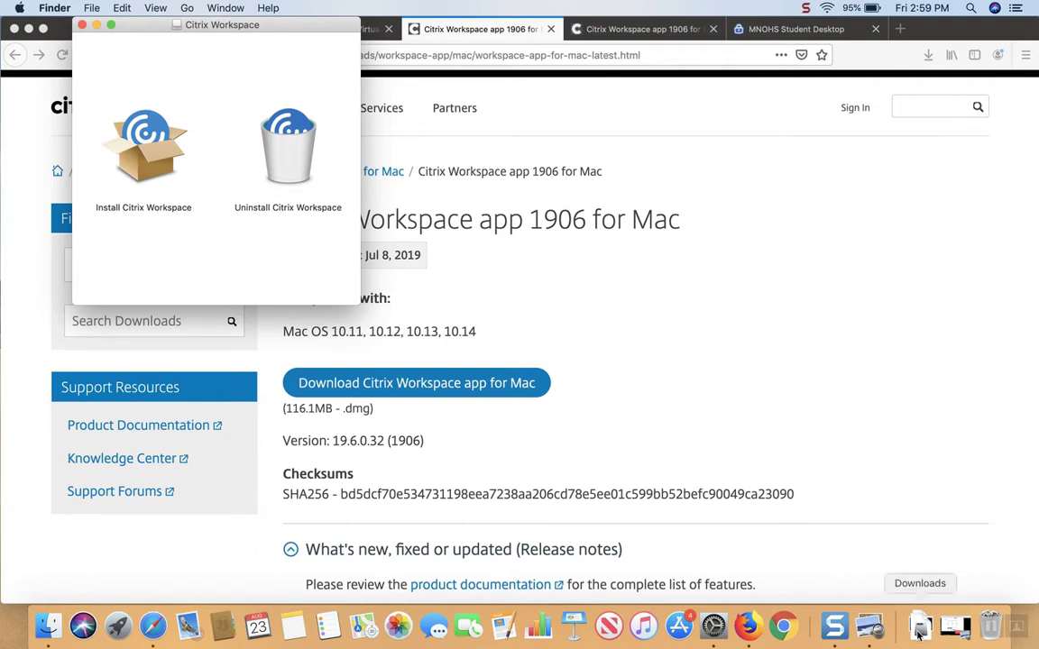
{"action": "left_click", "coordinate": [928, 56]}
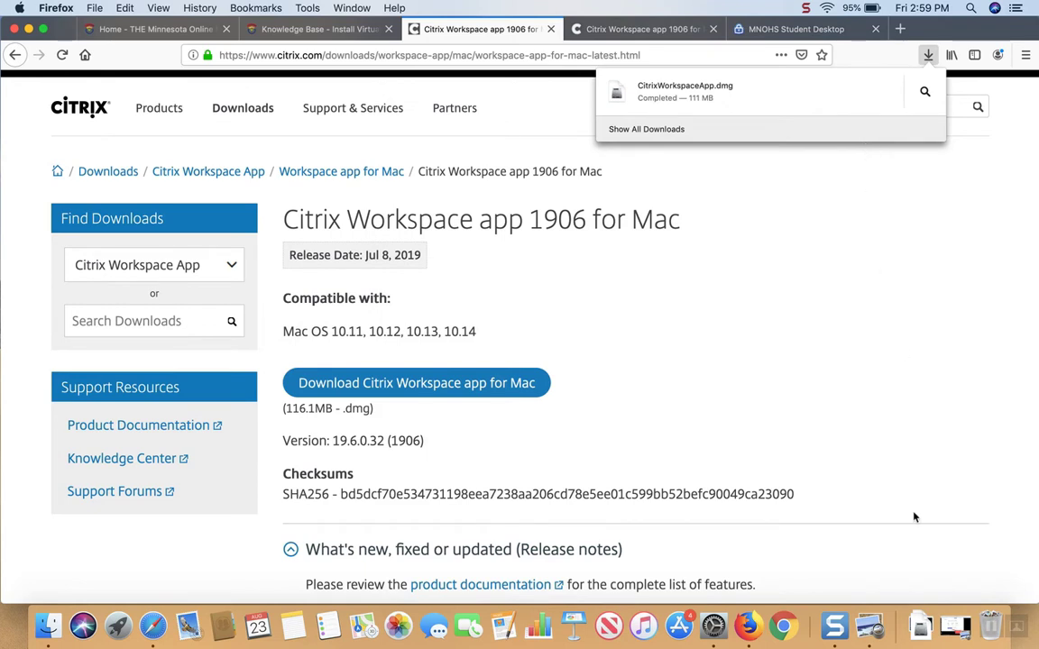
{"action": "left_click", "coordinate": [920, 626]}
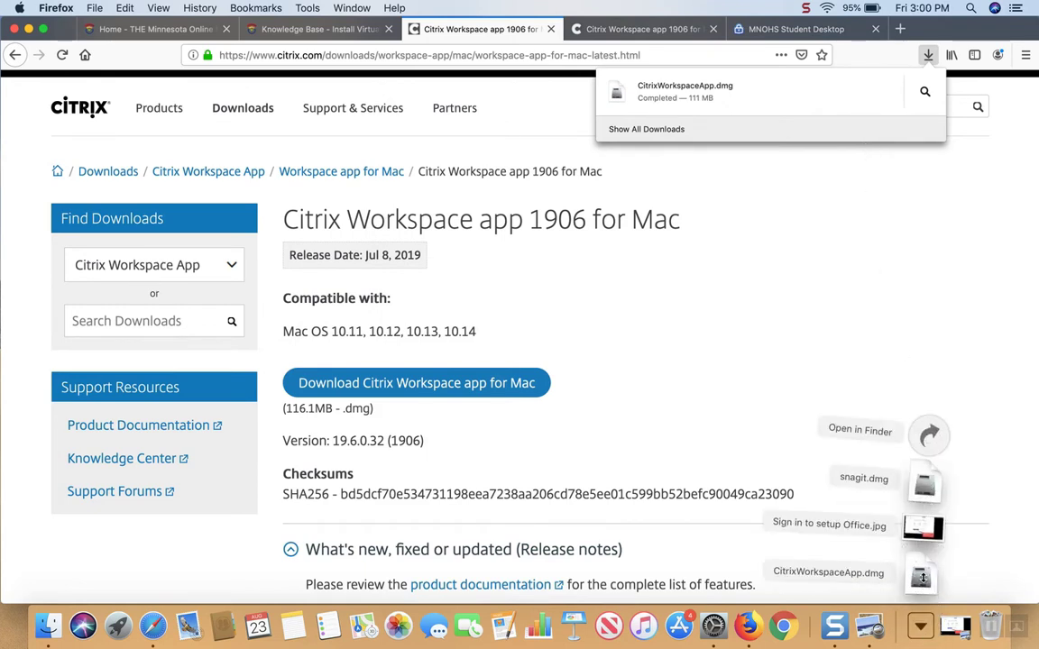
{"action": "left_click", "coordinate": [922, 575]}
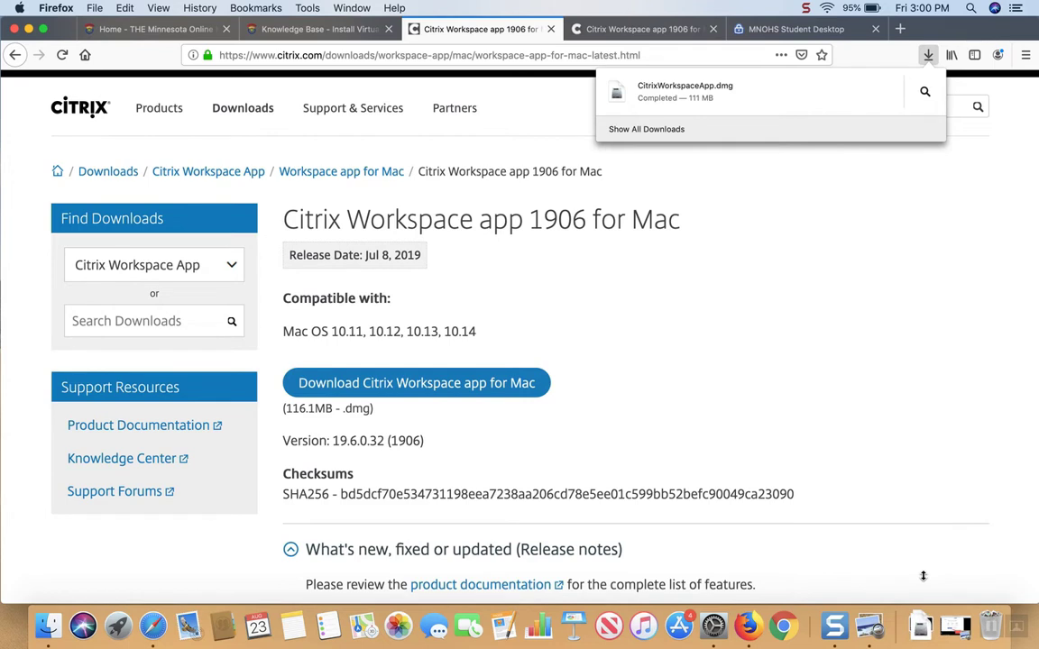
{"action": "left_click", "coordinate": [921, 629]}
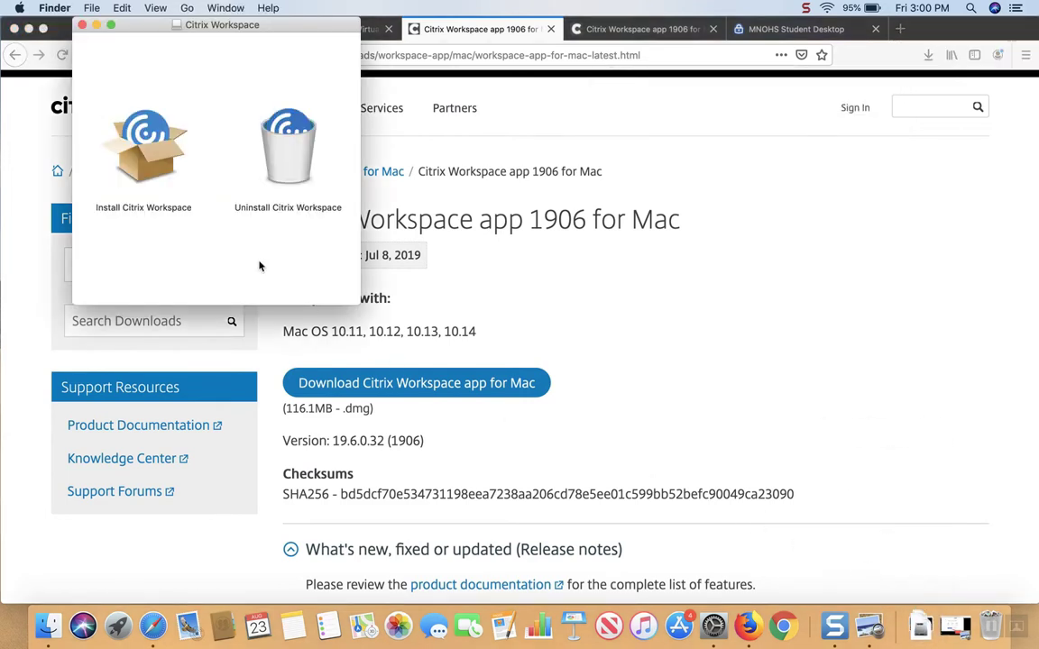
Launch Install Citrix Workspace from the disk image and allow the package to check whether the software can be installed.
{"action": "left_click", "coordinate": [166, 175]}
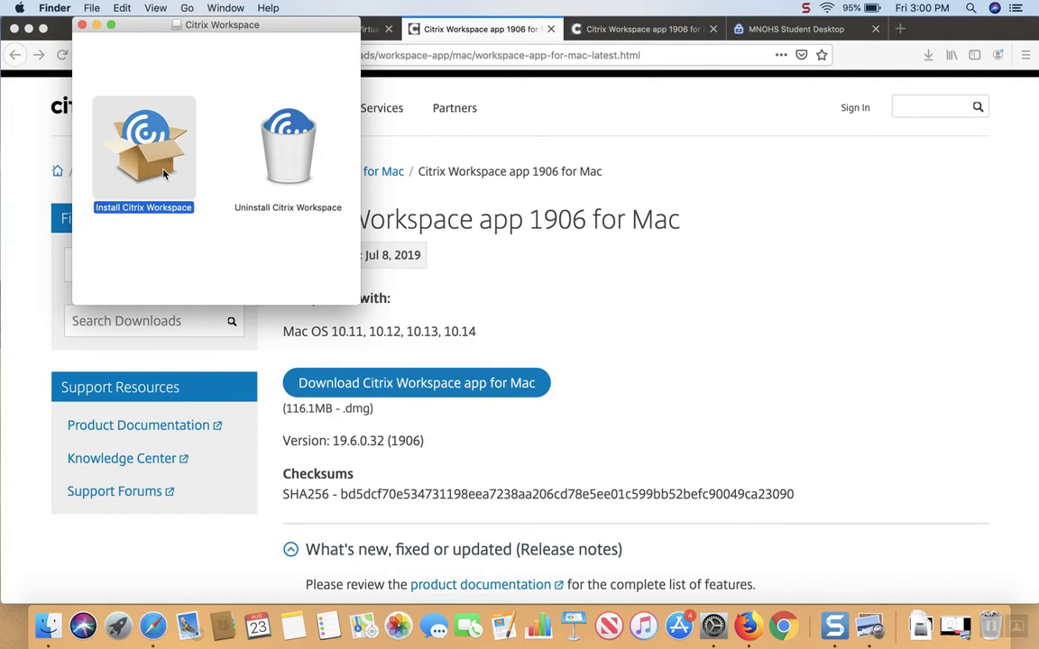
{"action": "double_click", "coordinate": [164, 174]}
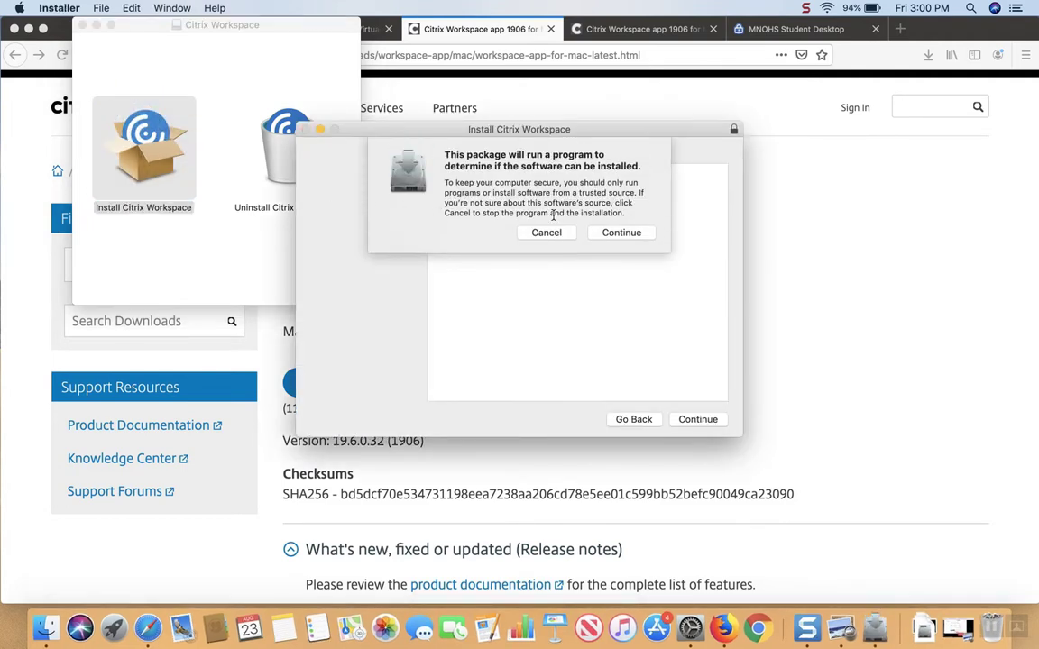
{"action": "left_click", "coordinate": [626, 233]}
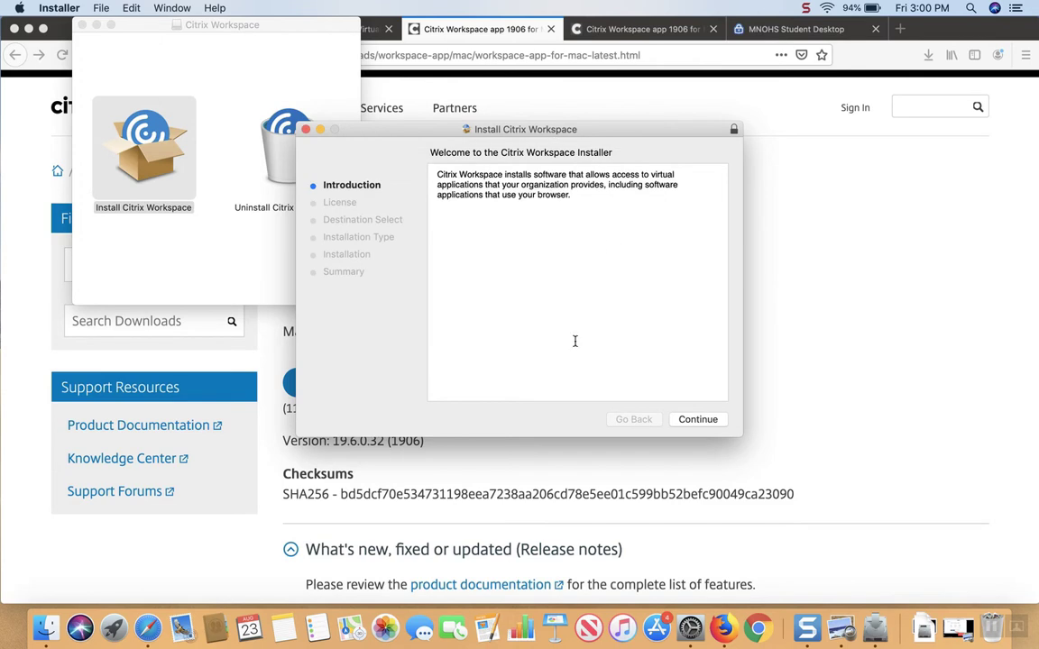
Proceed past the installer's introduction and agree to the Citrix software license agreement.
{"action": "left_click", "coordinate": [699, 420]}
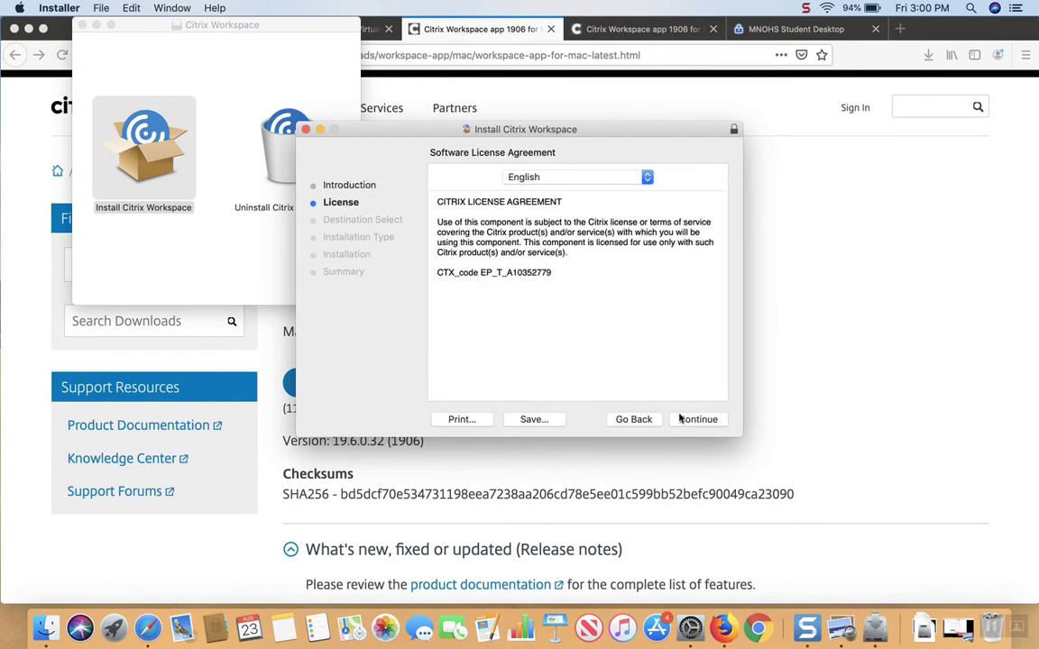
{"action": "left_click", "coordinate": [690, 422]}
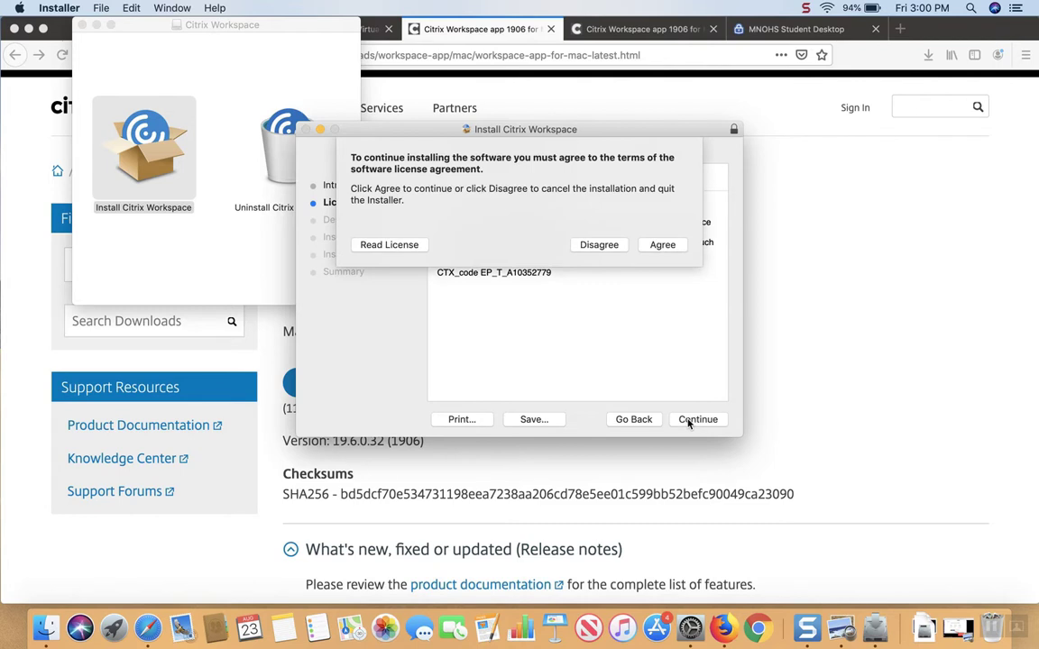
{"action": "left_click", "coordinate": [665, 245]}
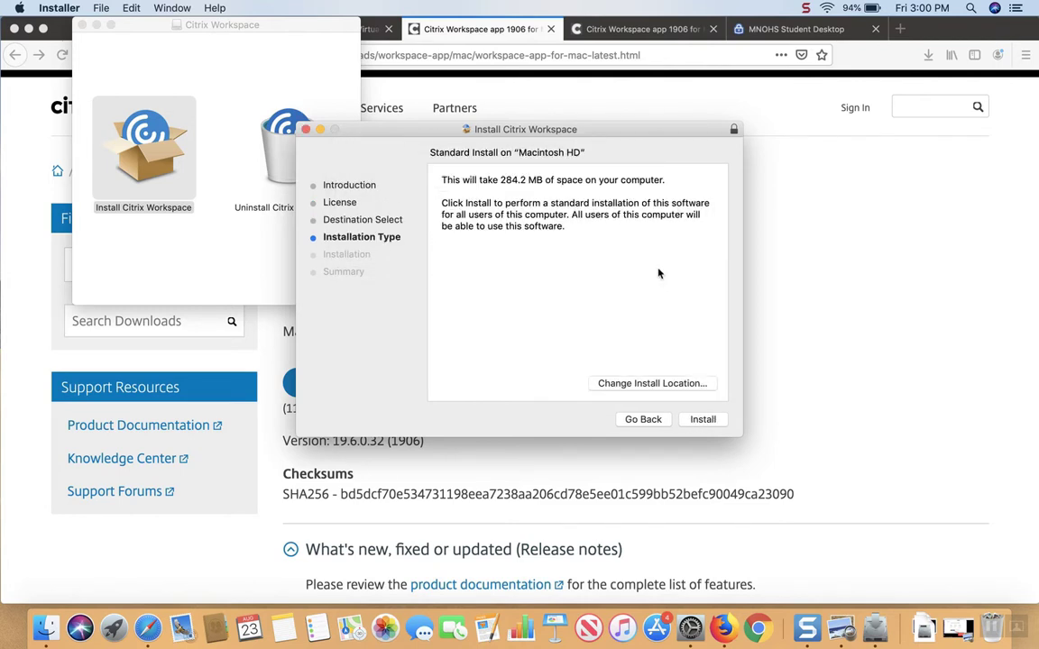
Run the standard Citrix Workspace installation, authorizing it with the account password, and move the finished installer to the Trash.
{"action": "left_click", "coordinate": [703, 420]}
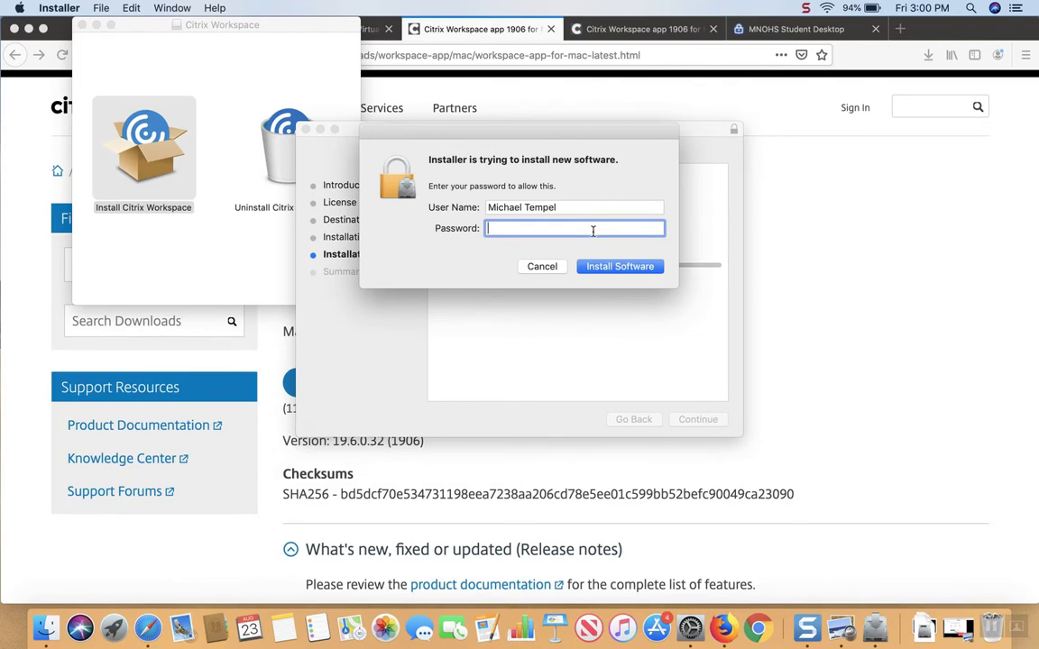
{"action": "type", "text": "••••••••••••••"}
{"action": "key", "text": "Return"}
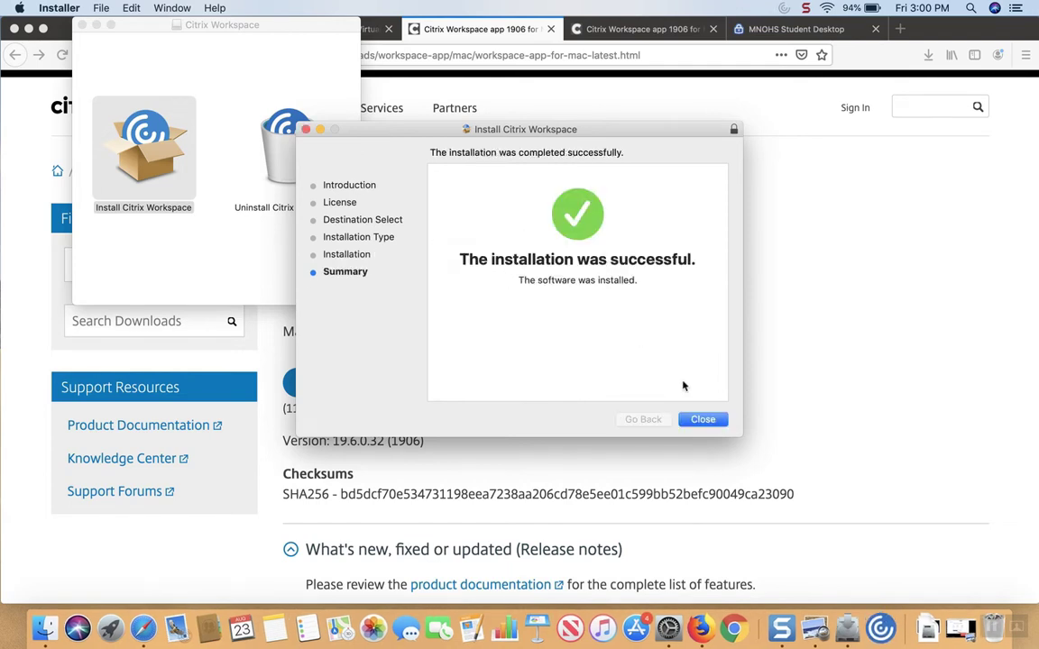
{"action": "left_click", "coordinate": [703, 420]}
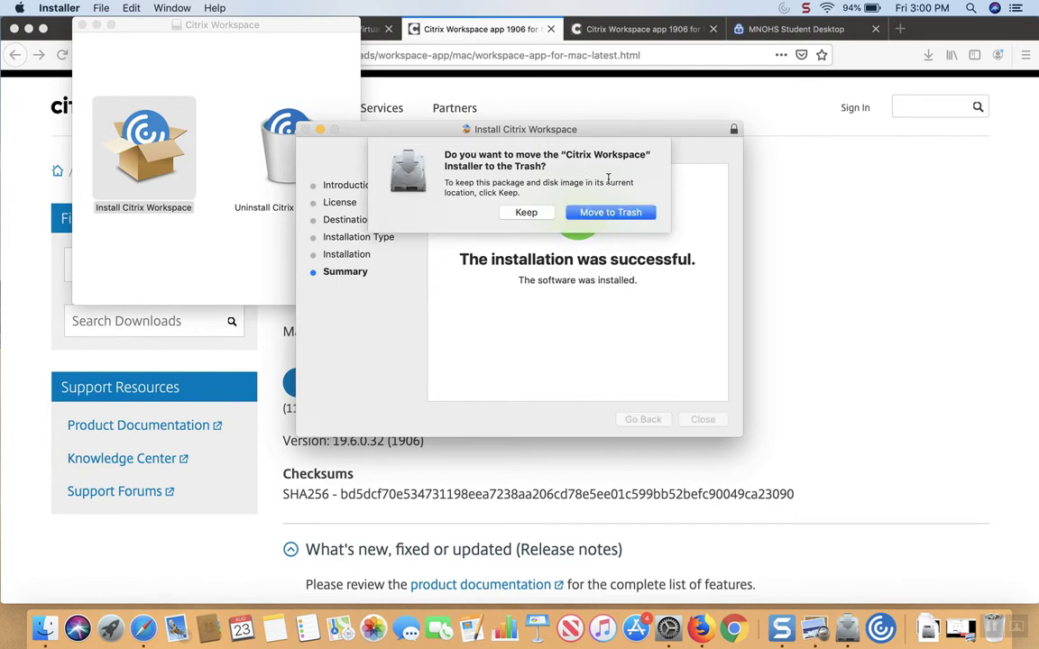
{"action": "left_click", "coordinate": [609, 212]}
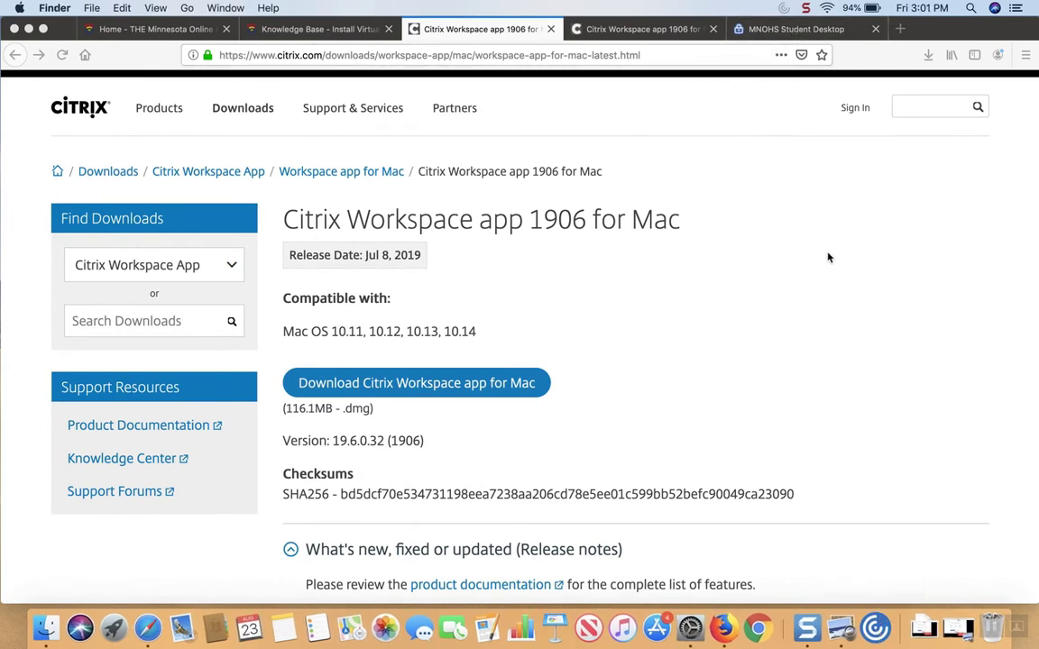
{"action": "left_click", "coordinate": [795, 32]}
{"action": "left_click", "coordinate": [795, 32]}
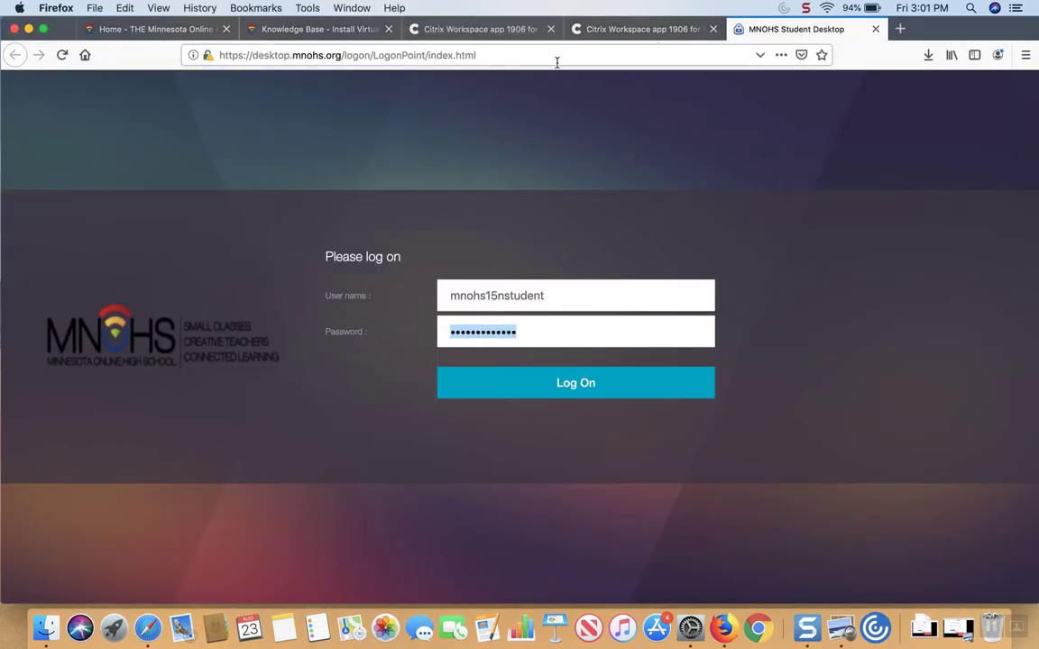
{"action": "left_click", "coordinate": [344, 55]}
{"action": "left_click_drag", "start_coordinate": [344, 55], "coordinate": [464, 50]}
{"action": "key", "text": "BackSpace"}
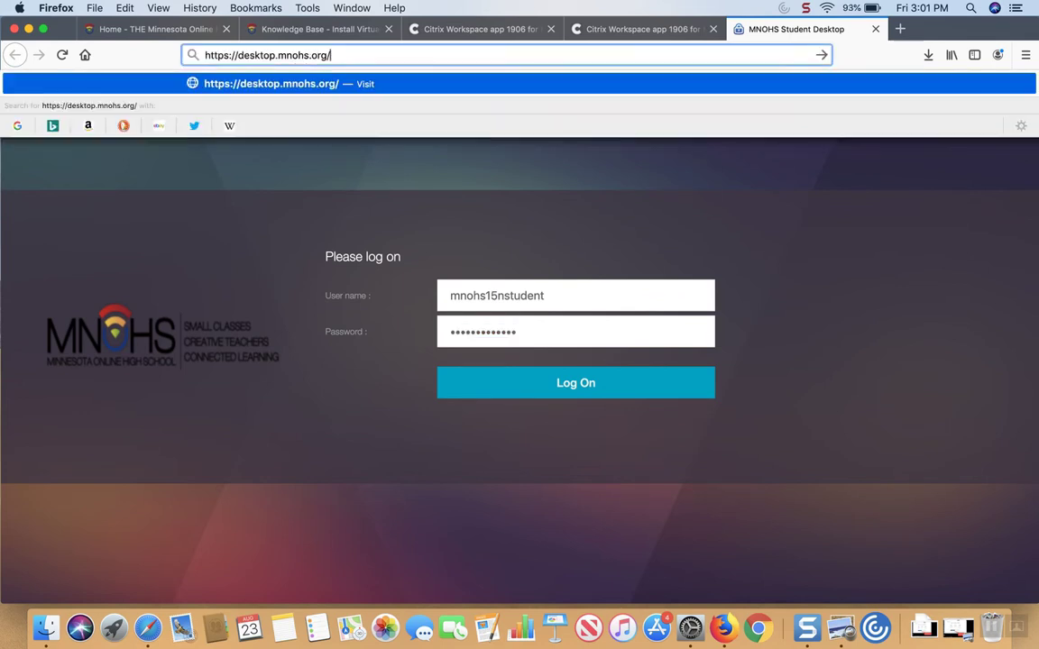
{"action": "left_click_drag", "start_coordinate": [327, 55], "coordinate": [199, 55]}
{"action": "key", "text": "Right"}
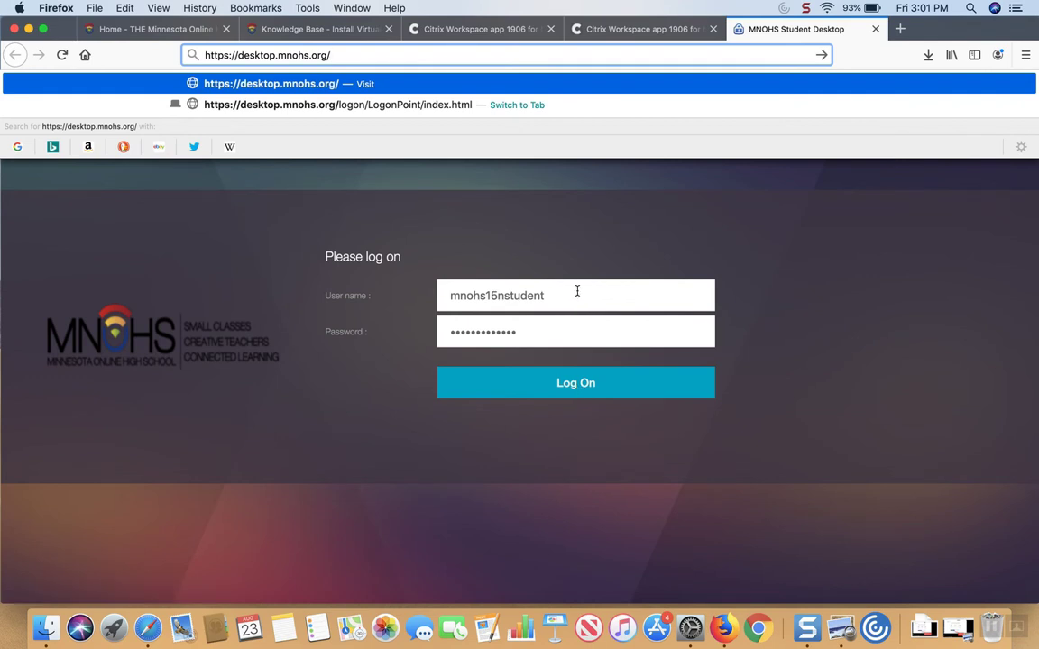
Log on to the student portal, detect Citrix Receiver with Citrix Workspace Launcher, and indicate that it is already installed.
{"action": "left_click", "coordinate": [565, 384]}
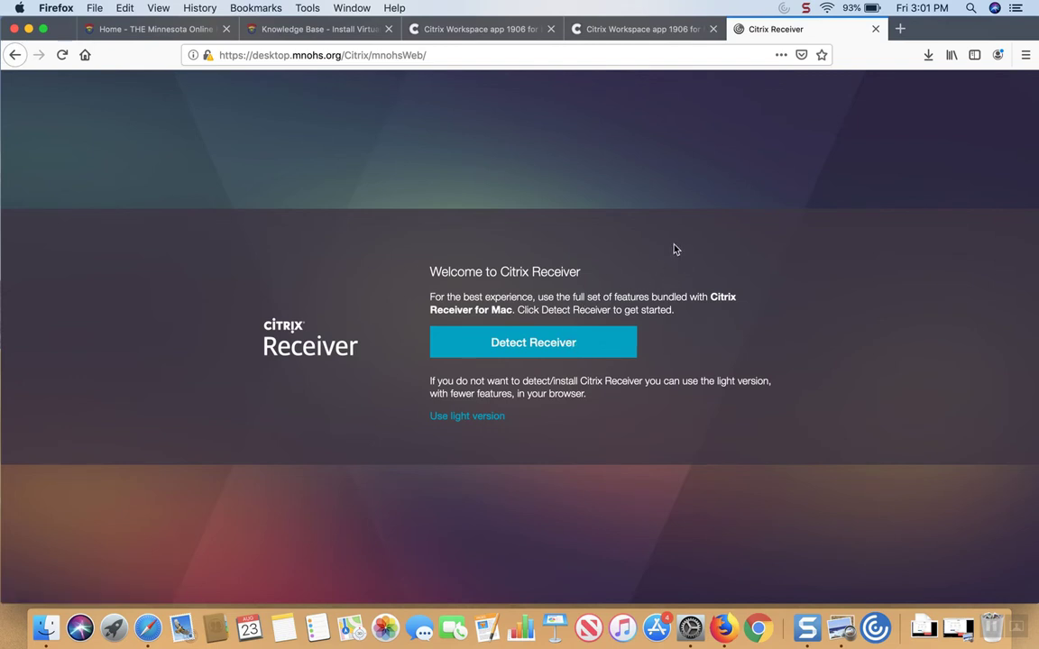
{"action": "left_click", "coordinate": [557, 349]}
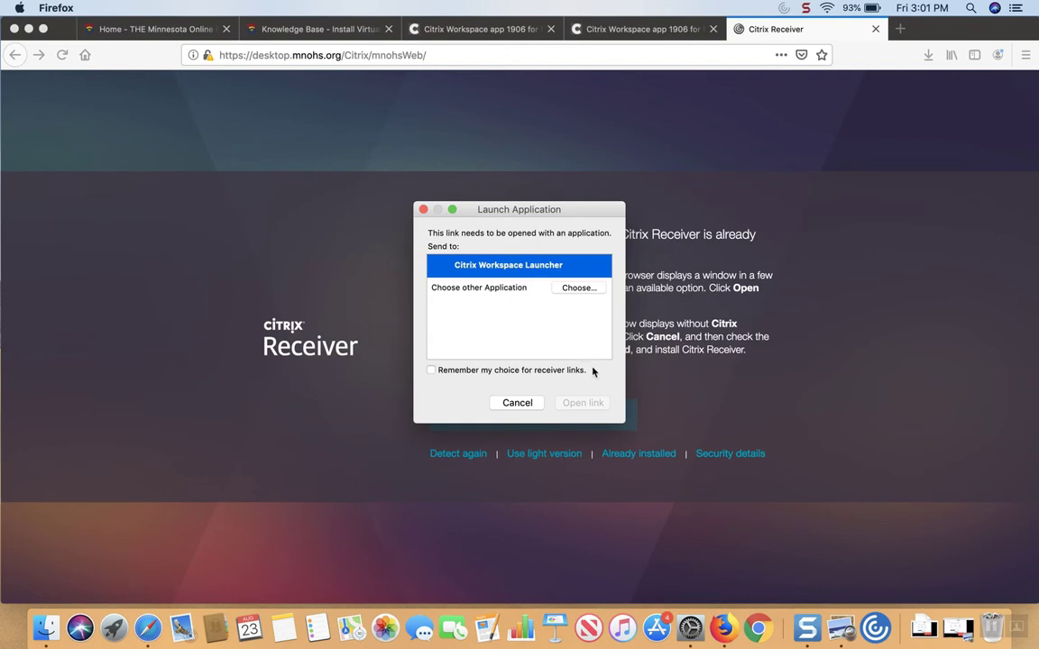
{"action": "left_click", "coordinate": [580, 402]}
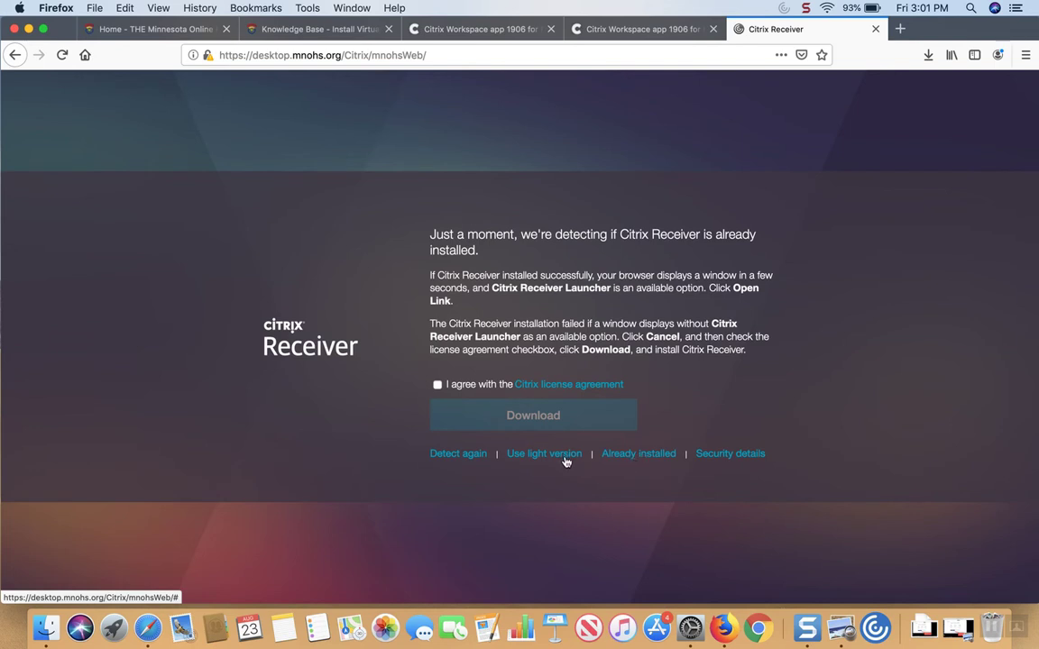
{"action": "left_click", "coordinate": [638, 453]}
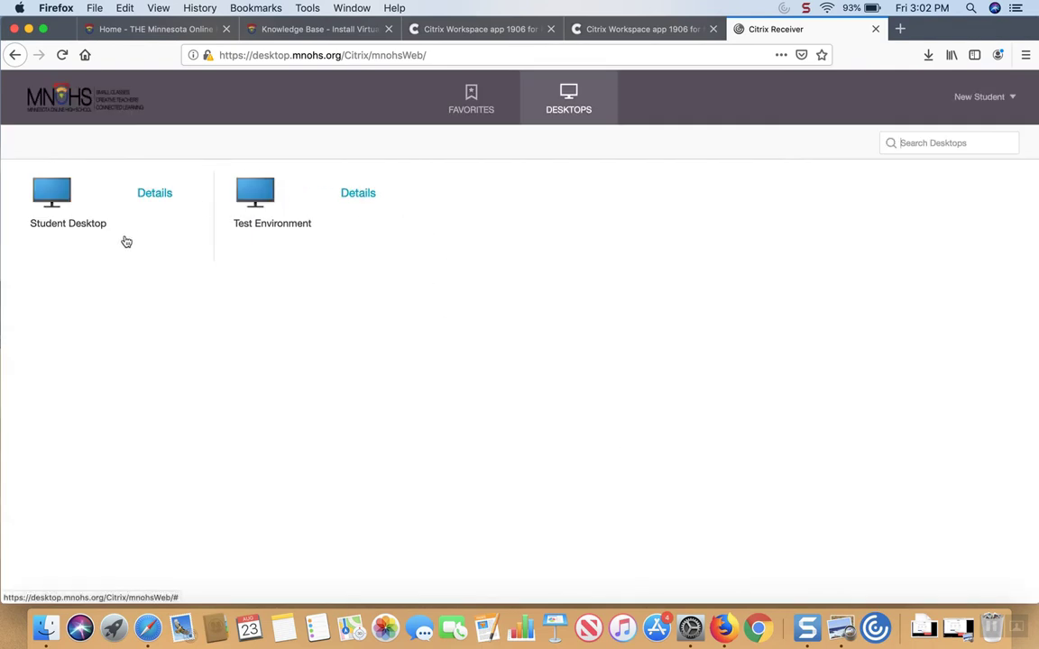
Launch the Student Desktop with Citrix Workspace and allow the virtual desktop to use the microphone and webcam.
{"action": "left_click", "coordinate": [55, 202]}
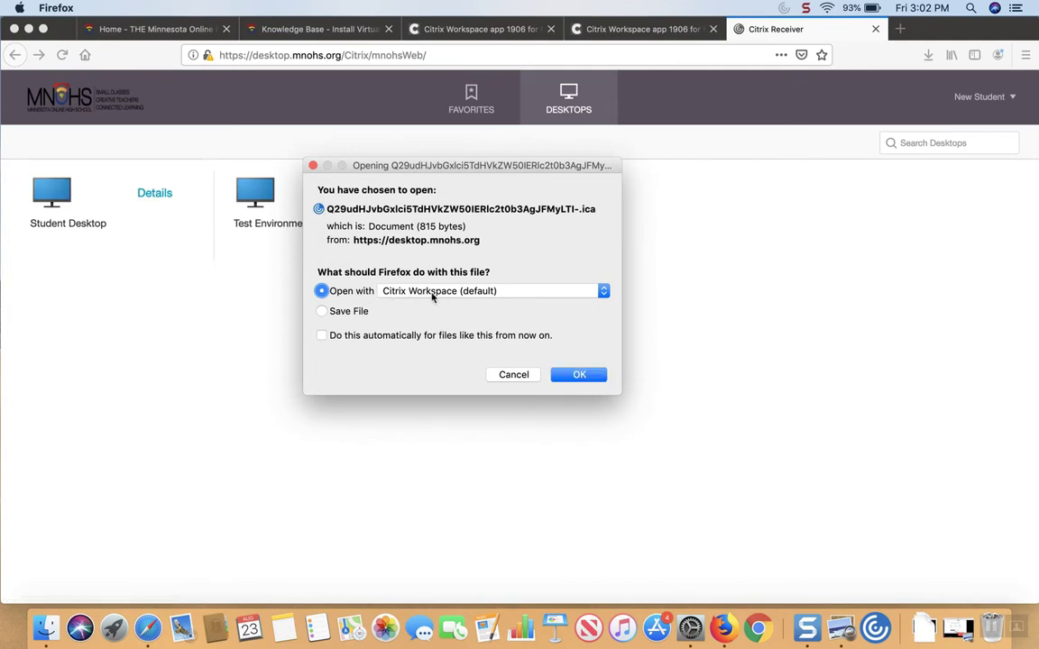
{"action": "left_click", "coordinate": [578, 375]}
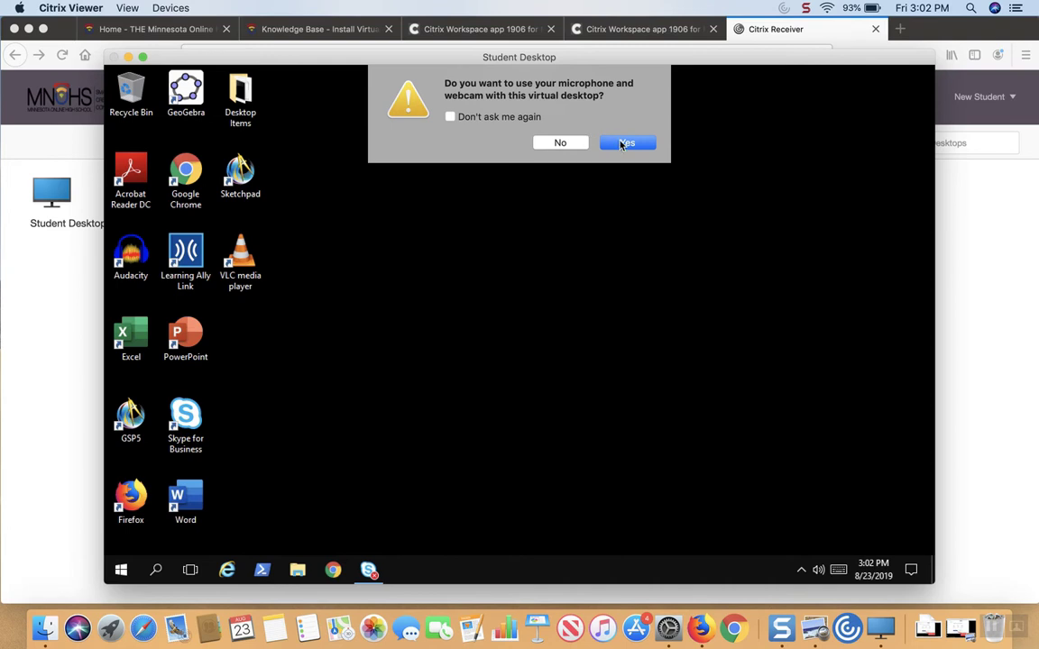
{"action": "left_click", "coordinate": [514, 118]}
{"action": "left_click", "coordinate": [624, 146]}
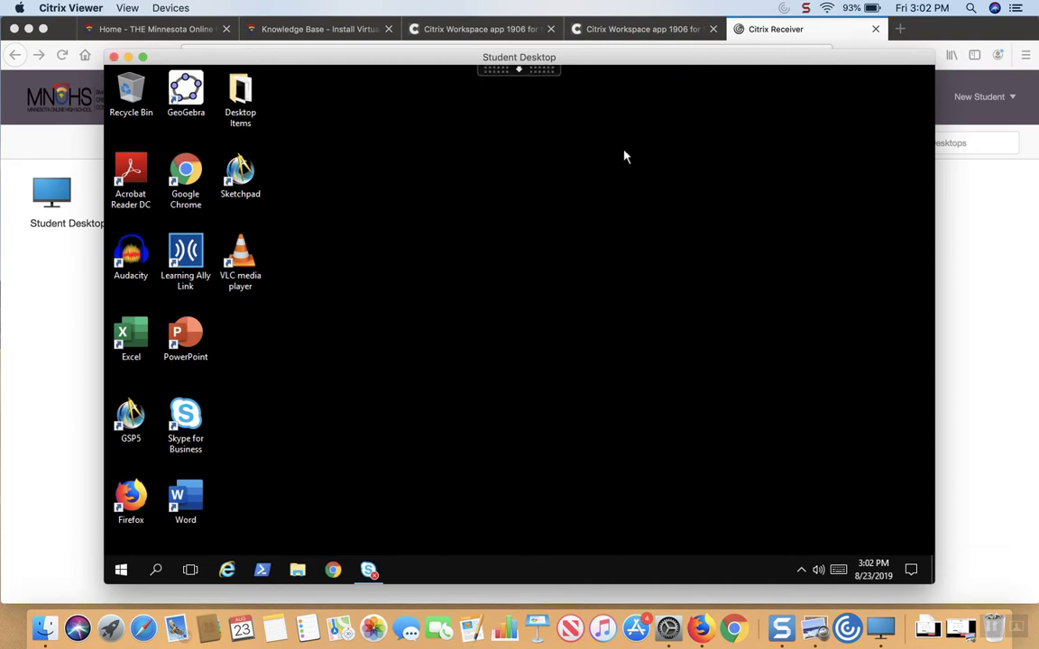
Set the virtual desktop's File Access preference to Read and write.
{"action": "left_click", "coordinate": [520, 73]}
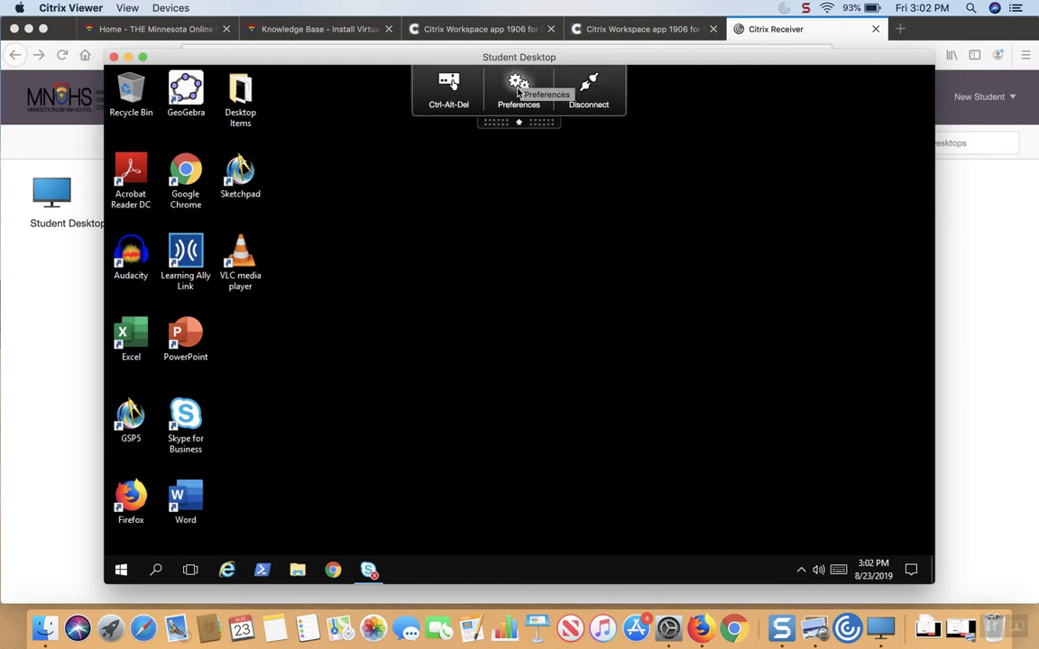
{"action": "left_click", "coordinate": [518, 90]}
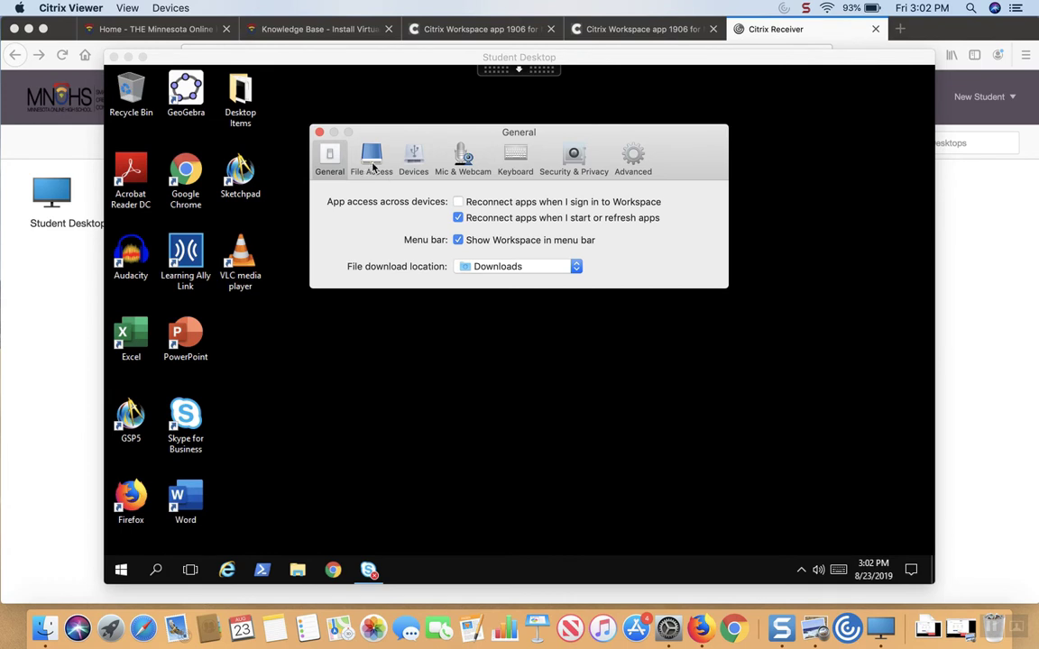
{"action": "left_click", "coordinate": [373, 168]}
{"action": "left_click", "coordinate": [338, 220]}
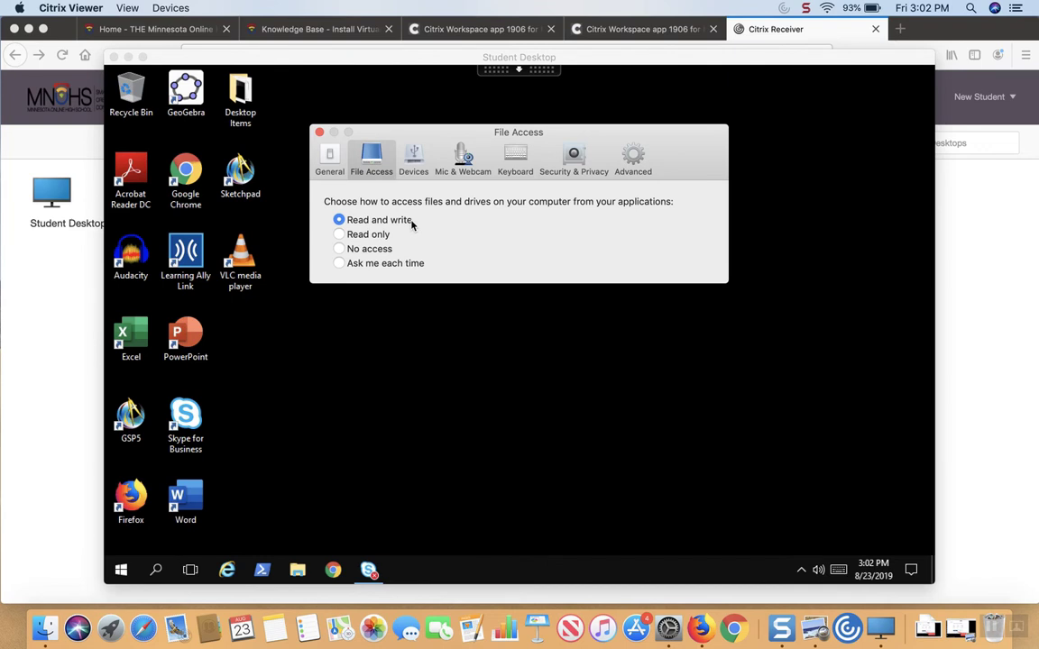
Review the Devices, Mic & Webcam and Advanced update-notification preferences of the virtual desktop, and close the preferences.
{"action": "left_click", "coordinate": [414, 168]}
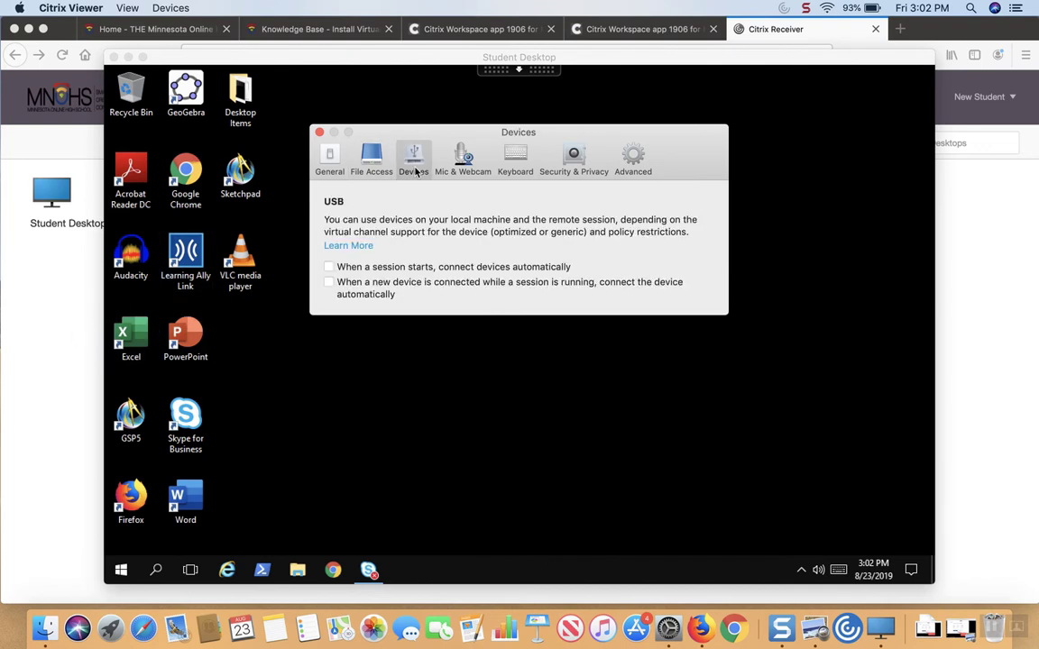
{"action": "left_click", "coordinate": [462, 168]}
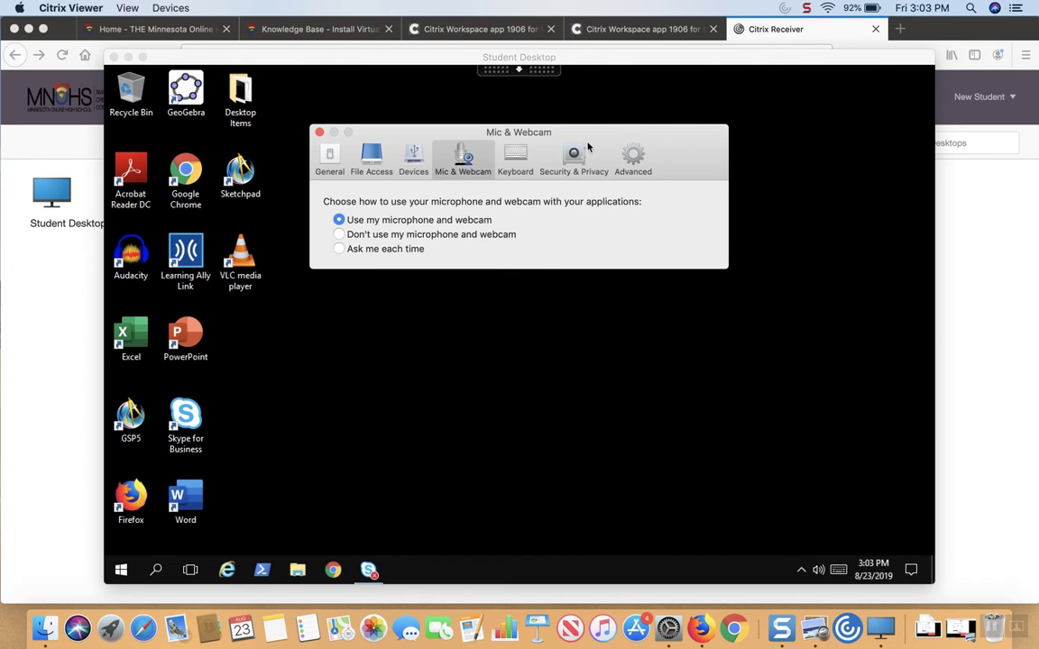
{"action": "left_click", "coordinate": [631, 162]}
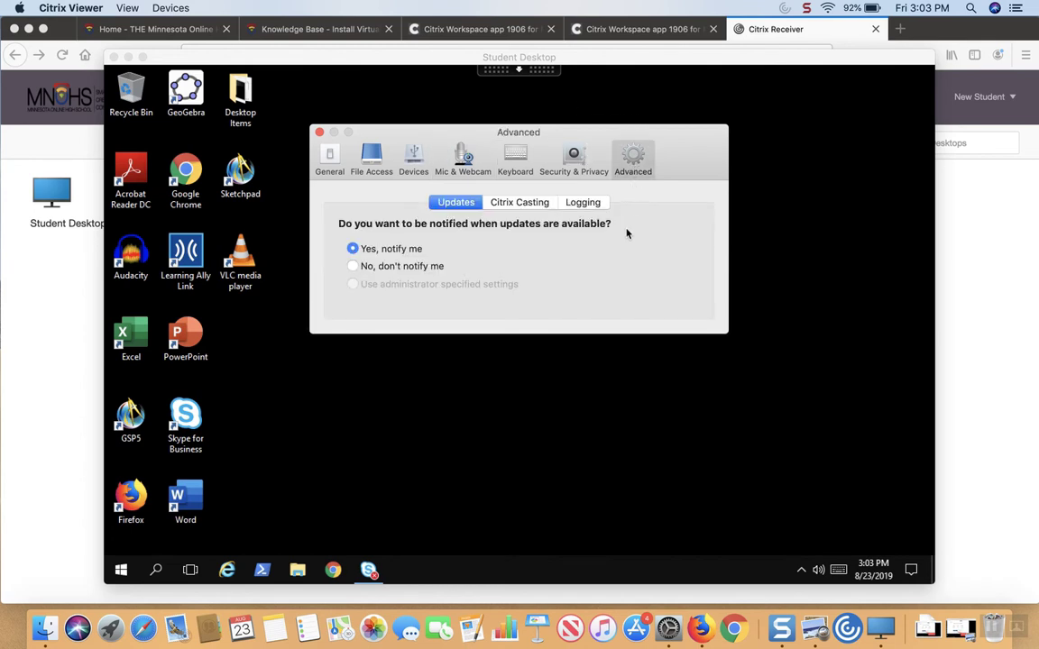
{"action": "left_click", "coordinate": [319, 131]}
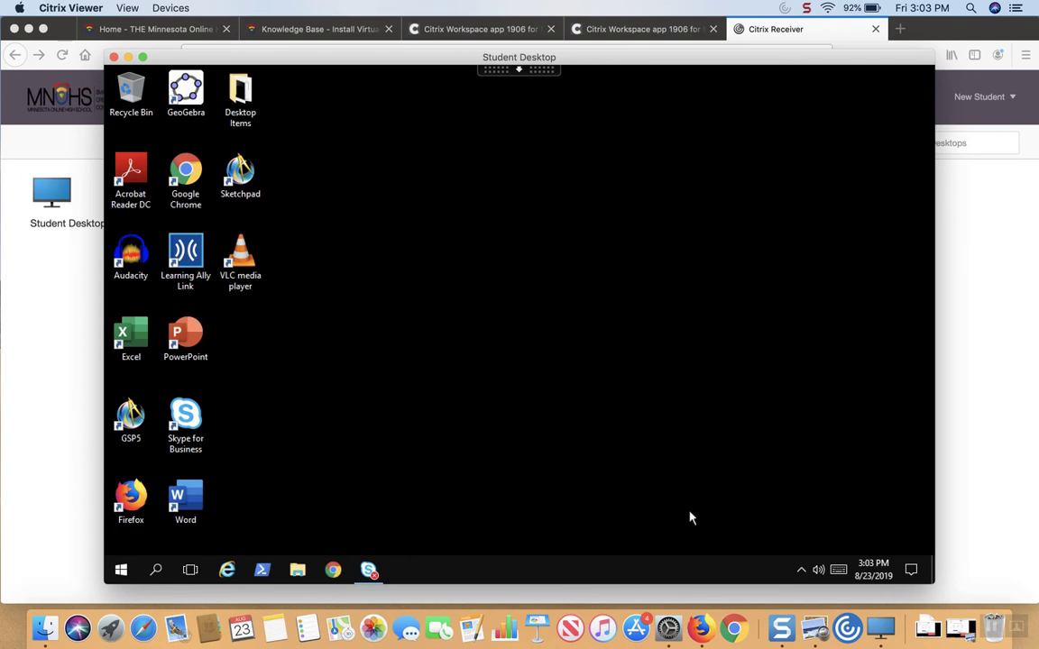
Switch to Preview to view the image "Sign in to setup Office.jpg", and return to the Student Desktop.
{"action": "left_click", "coordinate": [814, 631]}
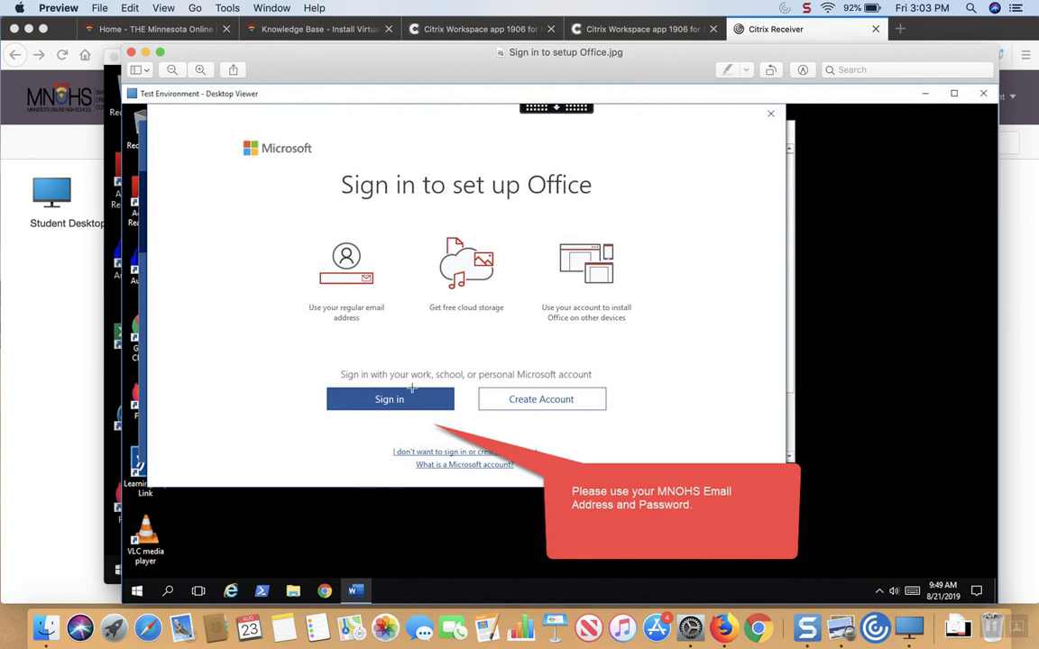
{"action": "left_click", "coordinate": [112, 395]}
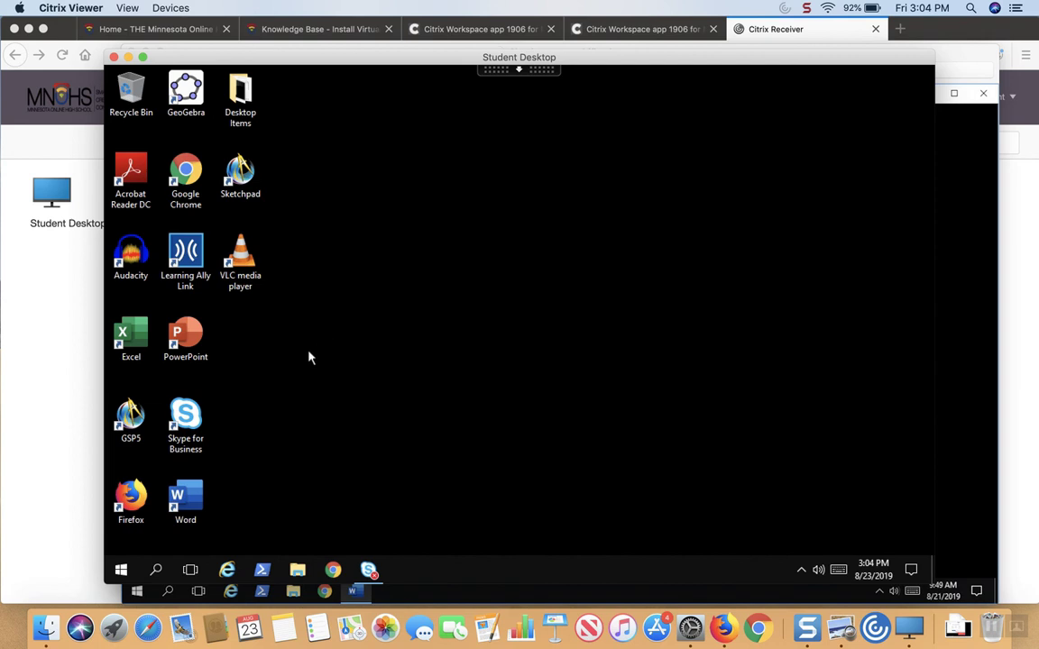
Launch Firefox on the virtual desktop without making it the default browser, and close it after viewing its start page.
{"action": "double_click", "coordinate": [144, 497]}
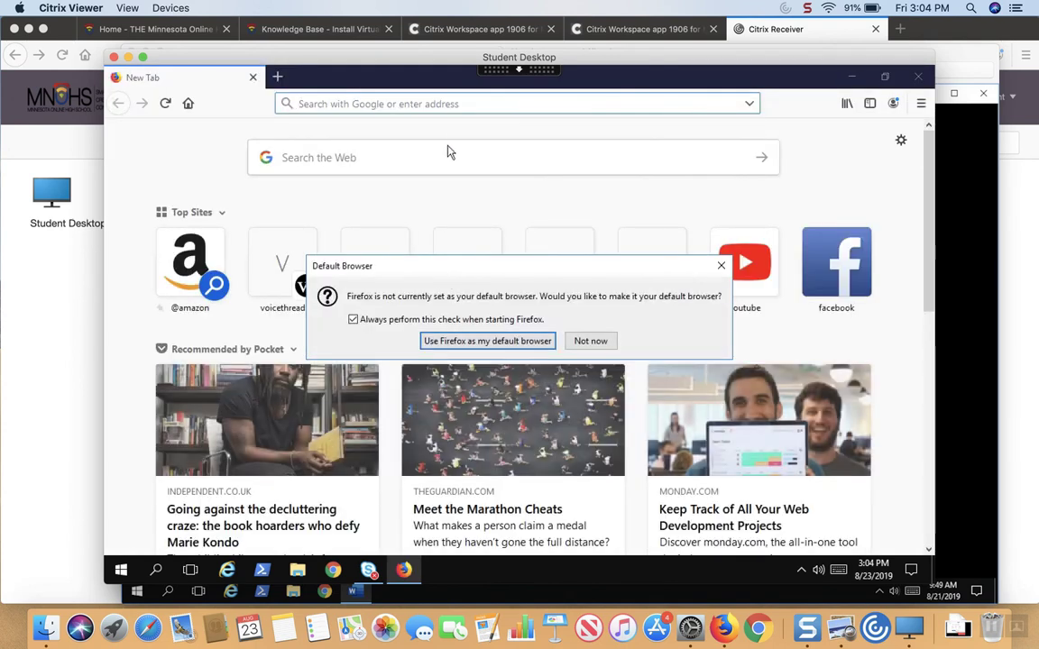
{"action": "left_click", "coordinate": [588, 343]}
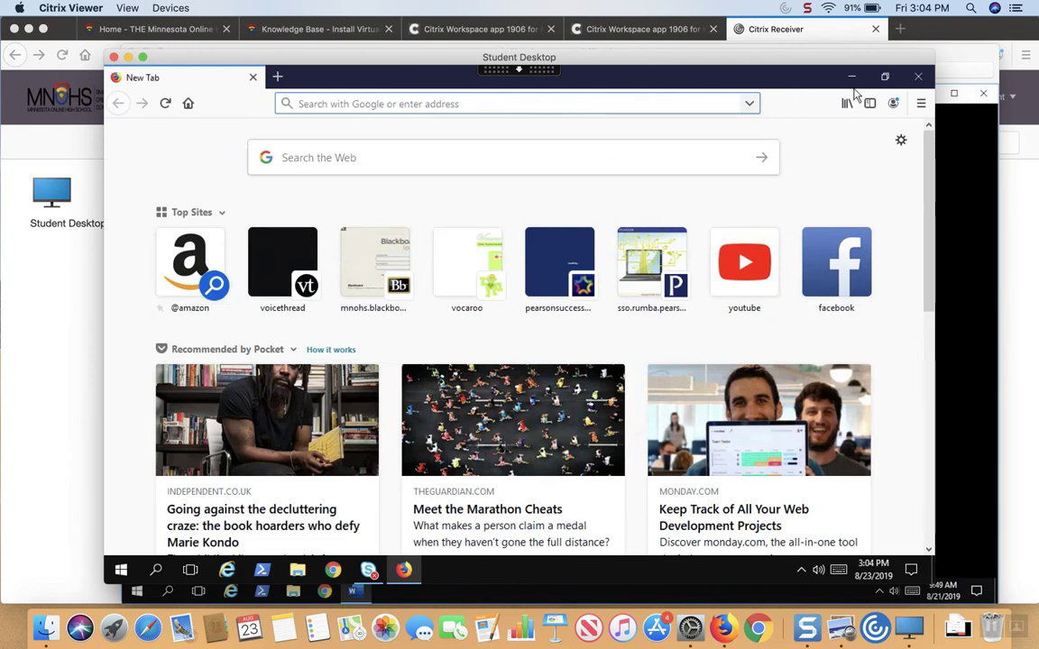
{"action": "left_click", "coordinate": [918, 76]}
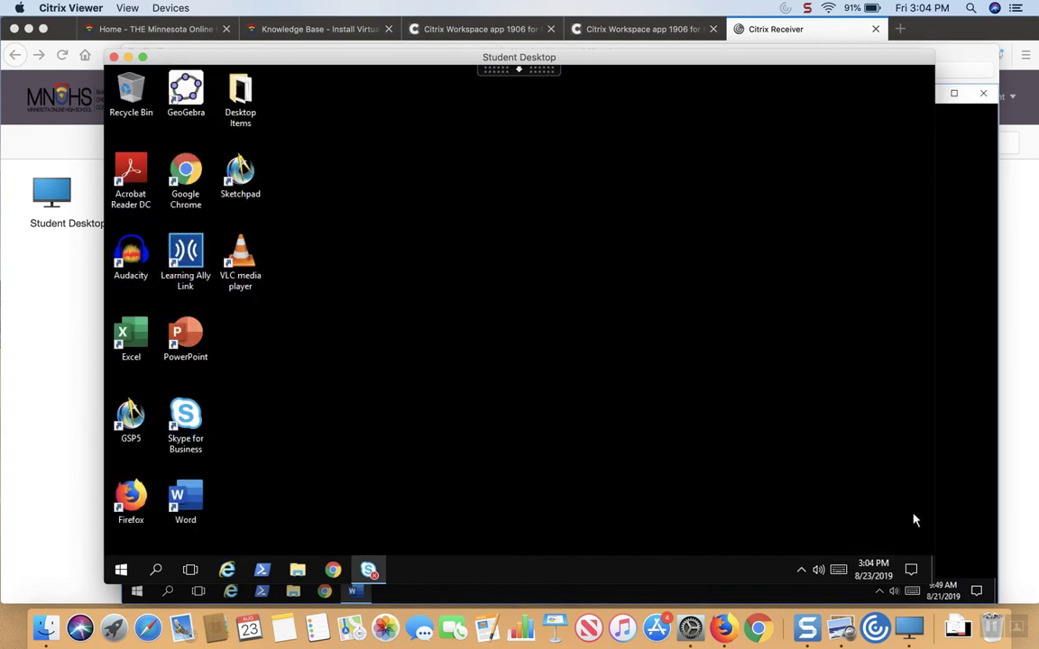